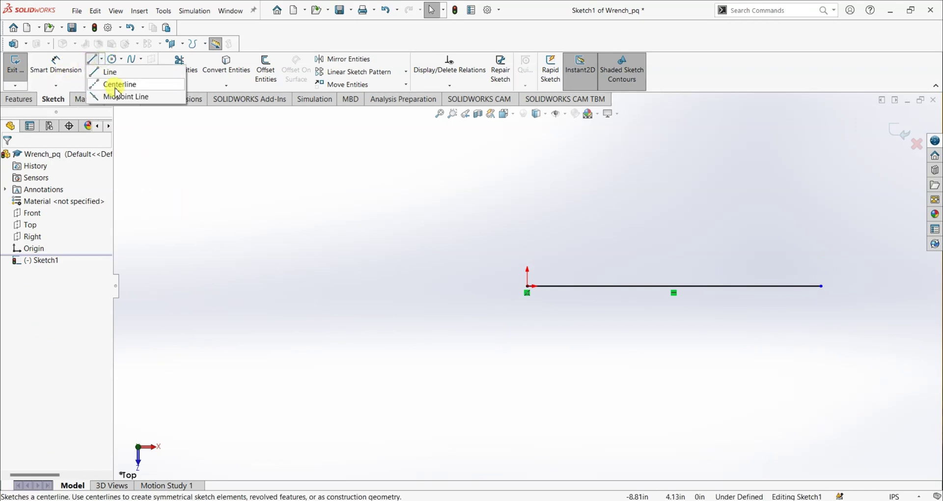
- Draw a horizontal construction centerline beneath the handle line
left_click(527, 321)
left_click(821, 321)
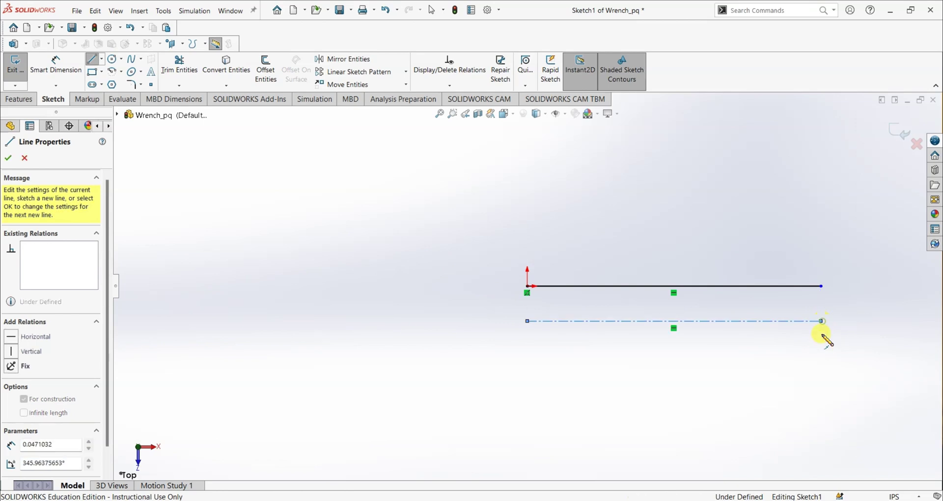
key("Escape")
key("Escape")
- Dimension the handle line's length to 3.25
left_click(55, 65)
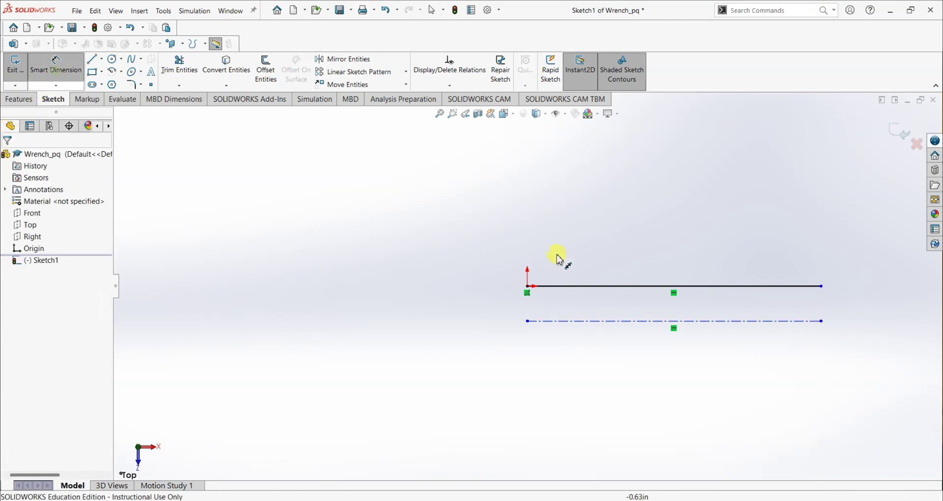
left_click(592, 286)
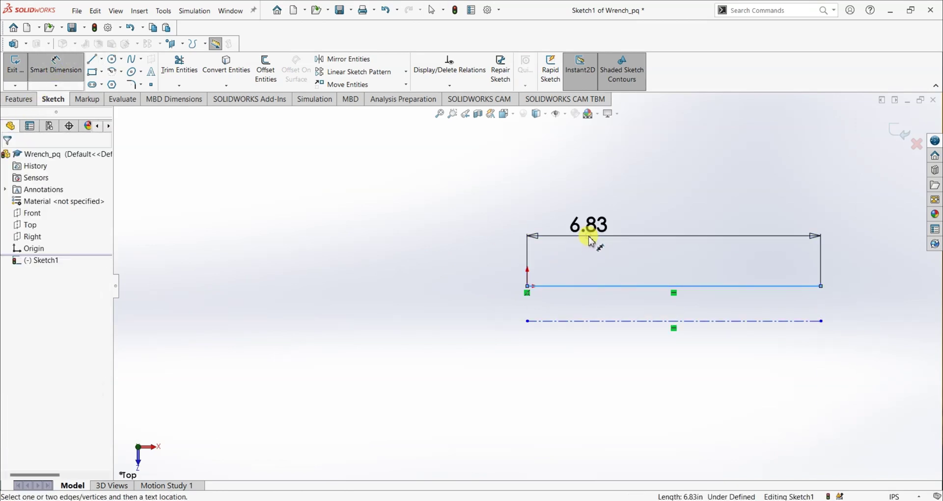
left_click(591, 241)
type("3.25")
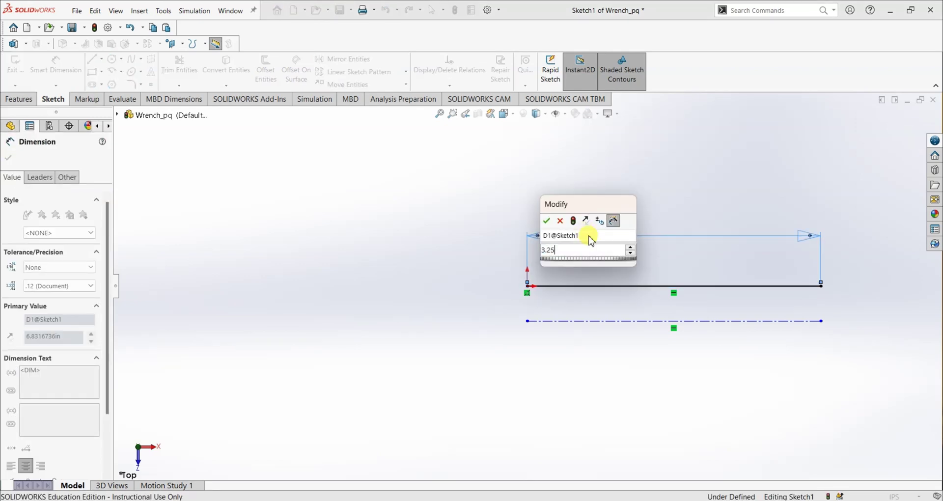
key("Return")
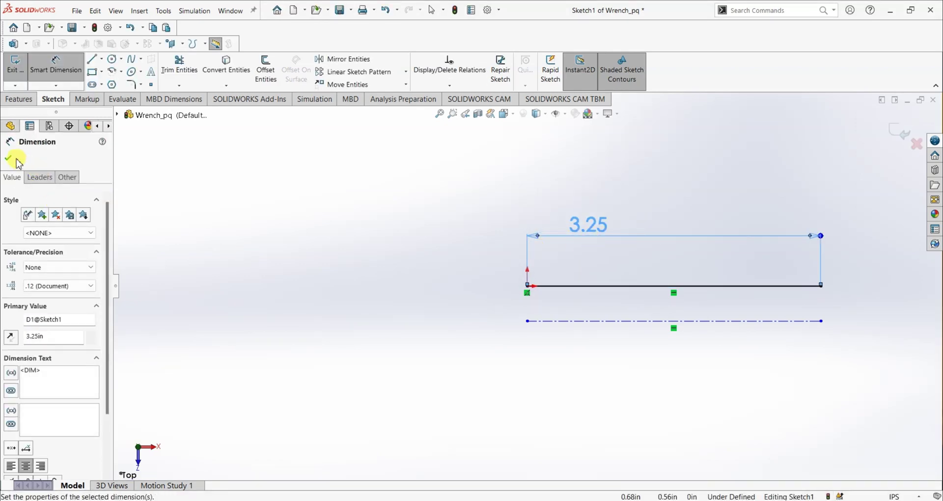
left_click(12, 160)
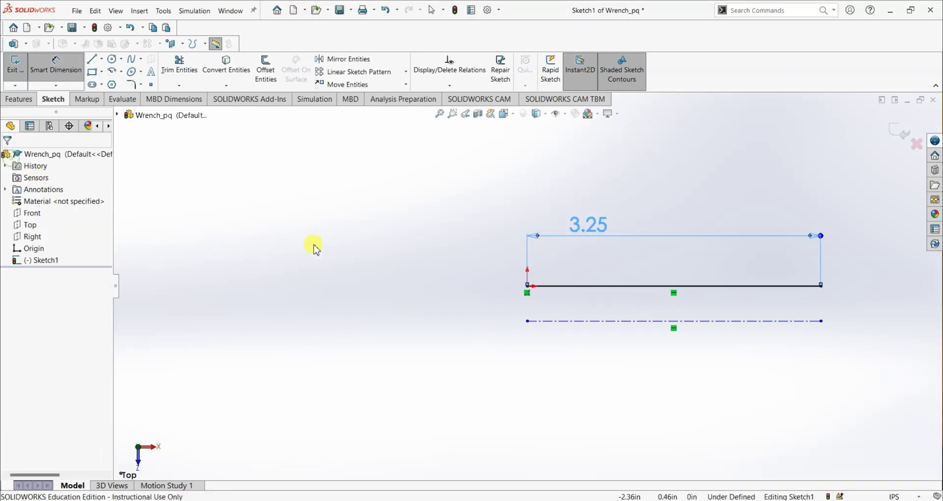
- Add an Equal relation between the centerline and the handle line
left_click(623, 322)
left_click(622, 287)
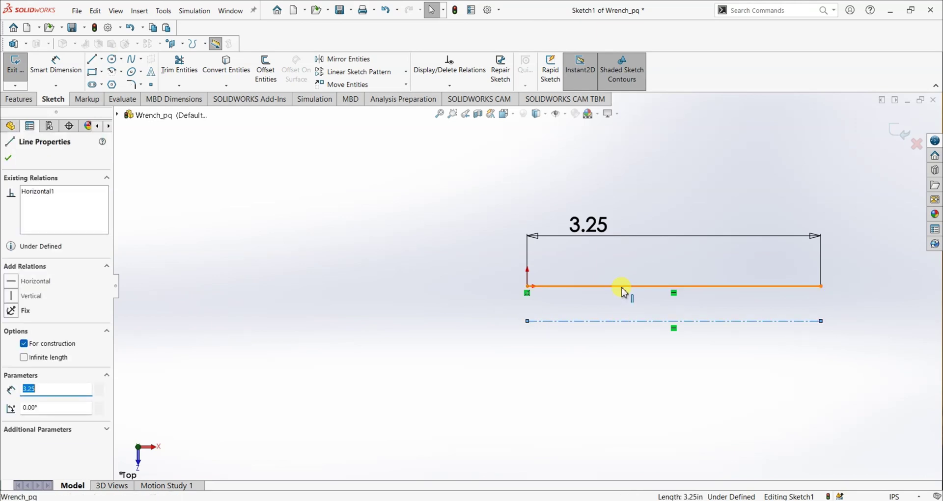
left_click(623, 290, "ctrl")
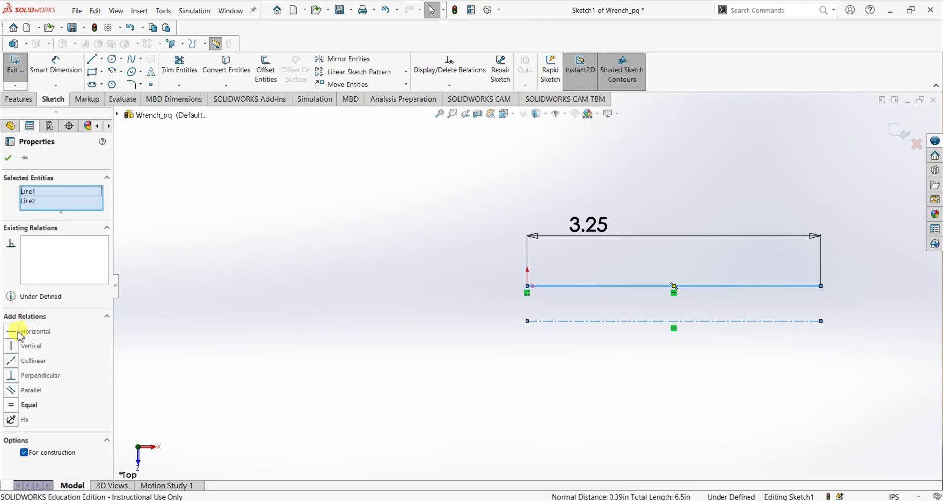
left_click(12, 404)
left_click(7, 158)
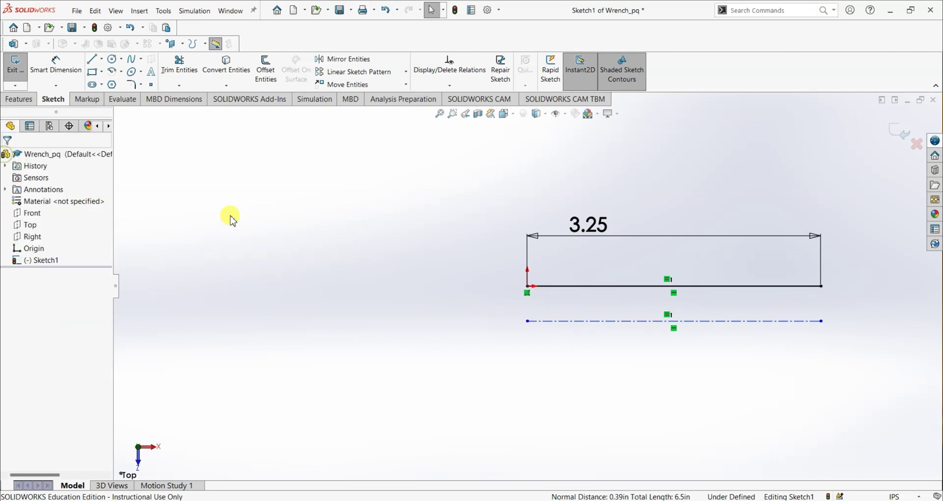
- Mirror the handle line about the centerline to create the lower handle line
left_click(346, 59)
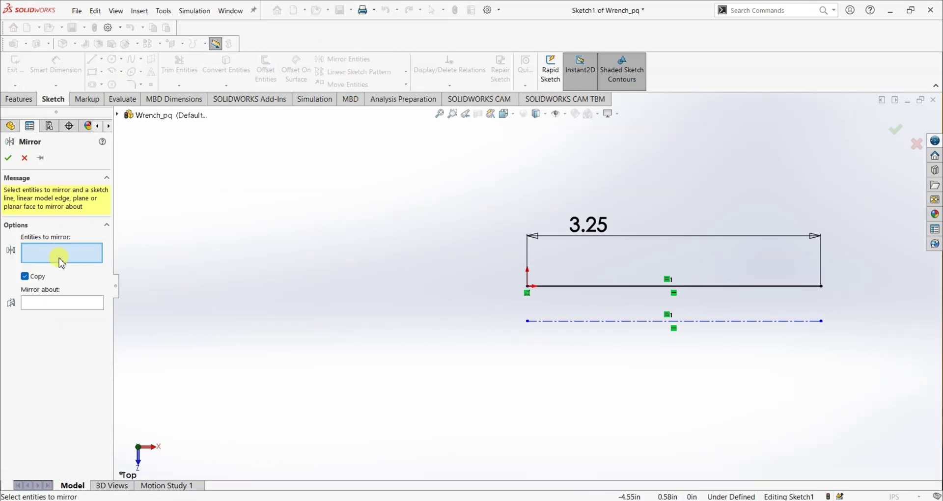
left_click(564, 286)
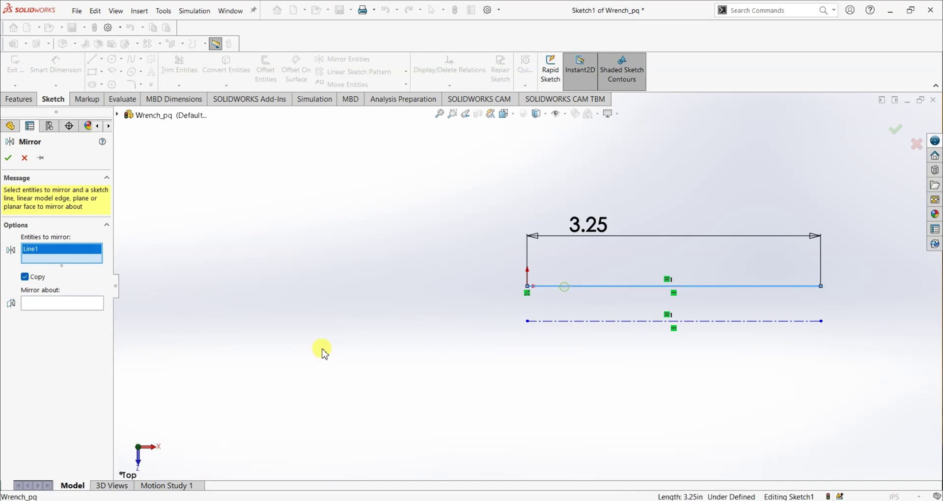
left_click(56, 304)
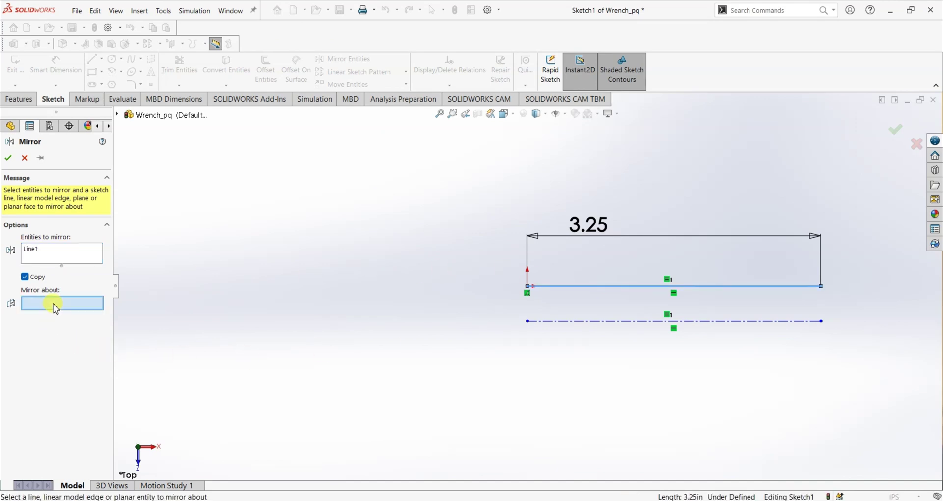
left_click(620, 322)
left_click(9, 158)
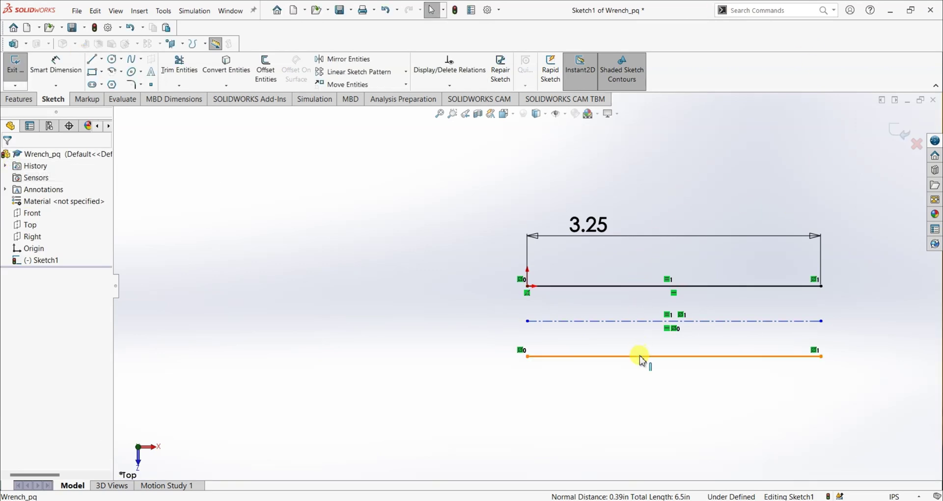
- Dimension the gap between the upper and lower handle lines to 0.40
left_click(47, 69)
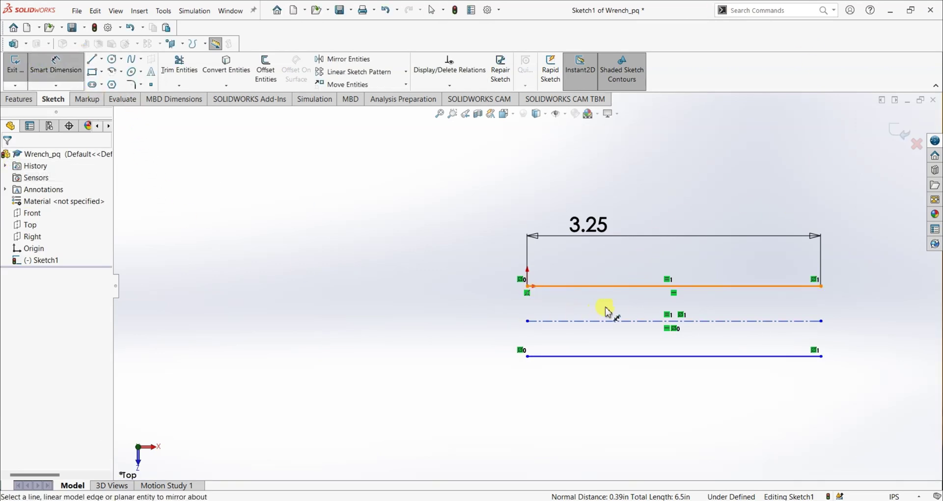
left_click(617, 287)
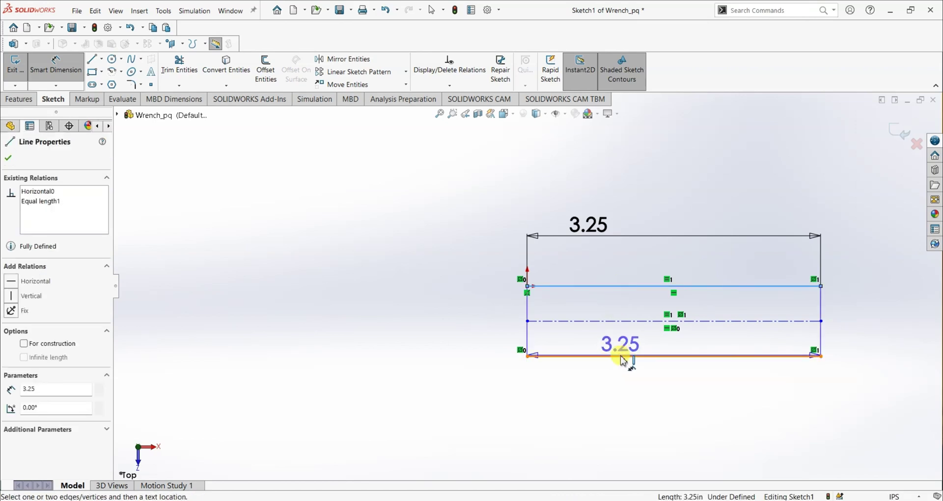
left_click(623, 360)
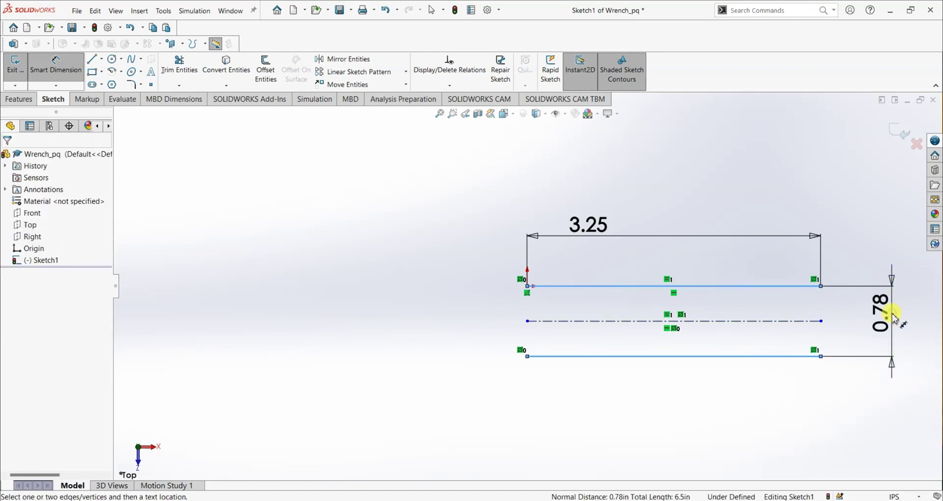
left_click(893, 314)
key("Return")
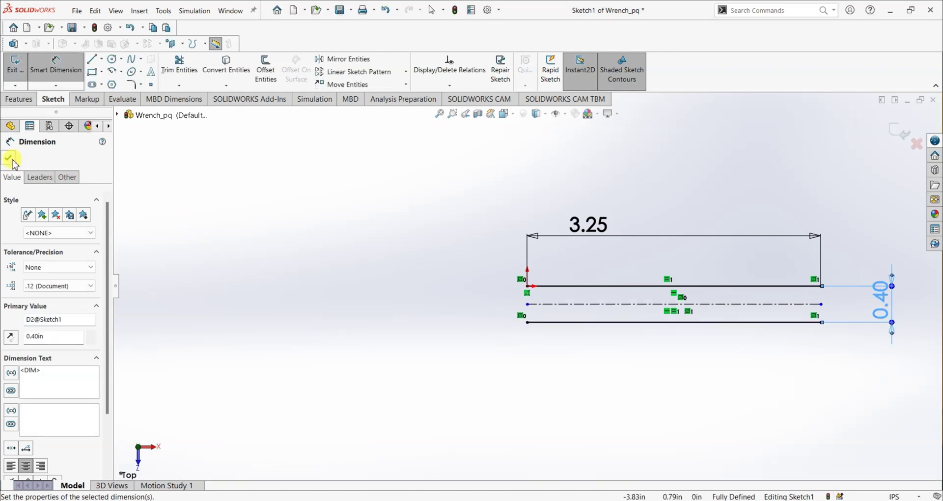
left_click(8, 157)
key("Escape")
- Draw a head circle past the handle's right end, passing through the handle line's end
scroll(686, 284, "down", 5)
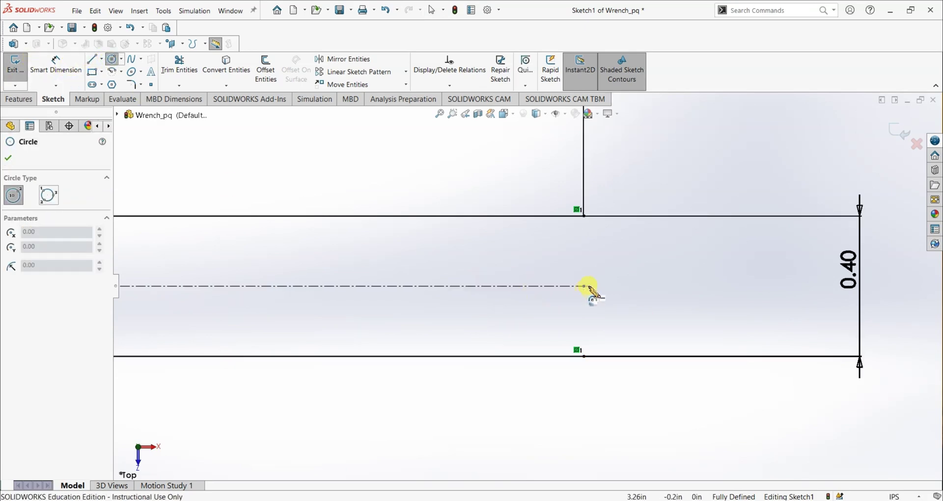
left_click(669, 286)
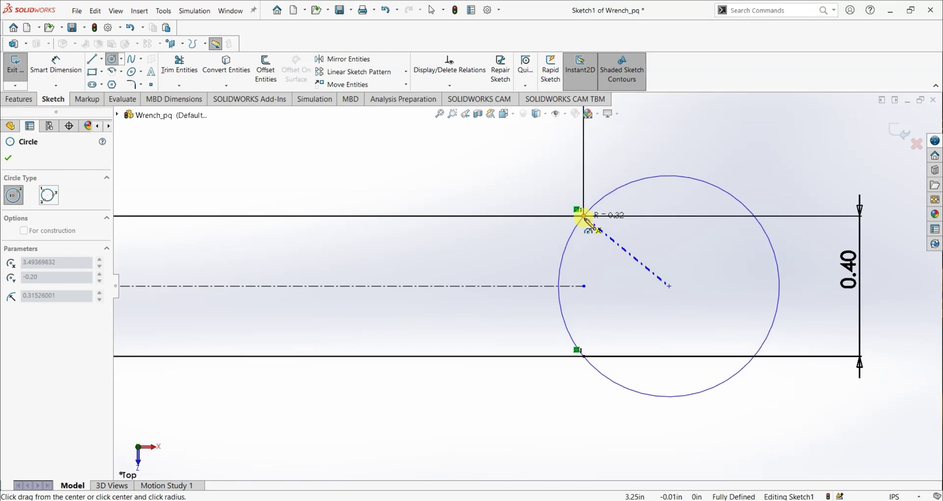
left_click(584, 216)
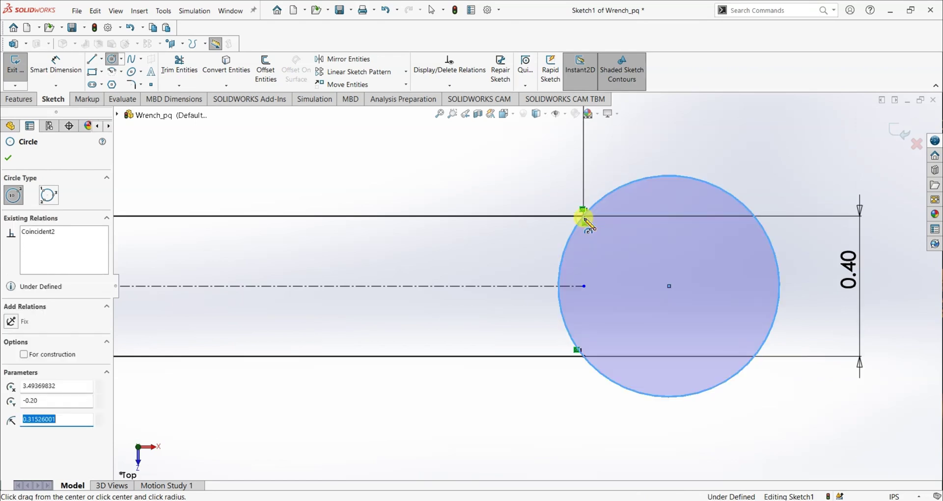
left_click(7, 162)
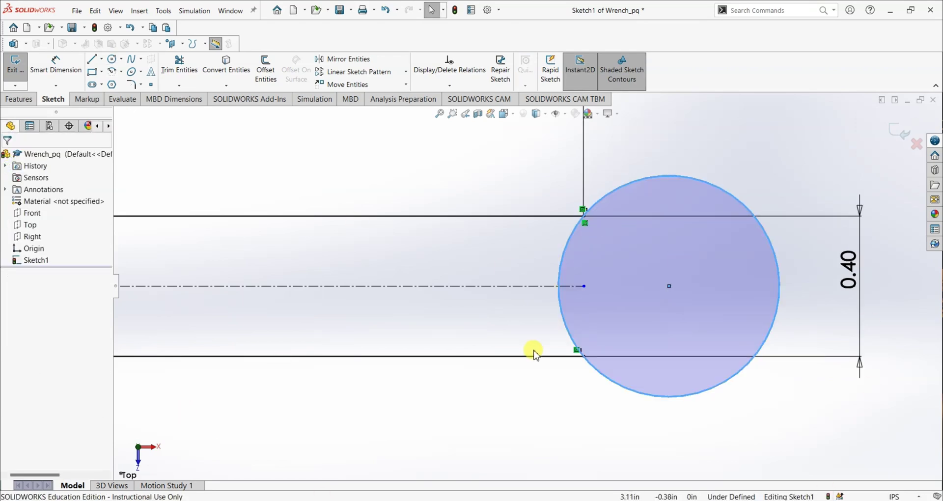
- Dimension the head circle to a 0.80 diameter
left_click(55, 64)
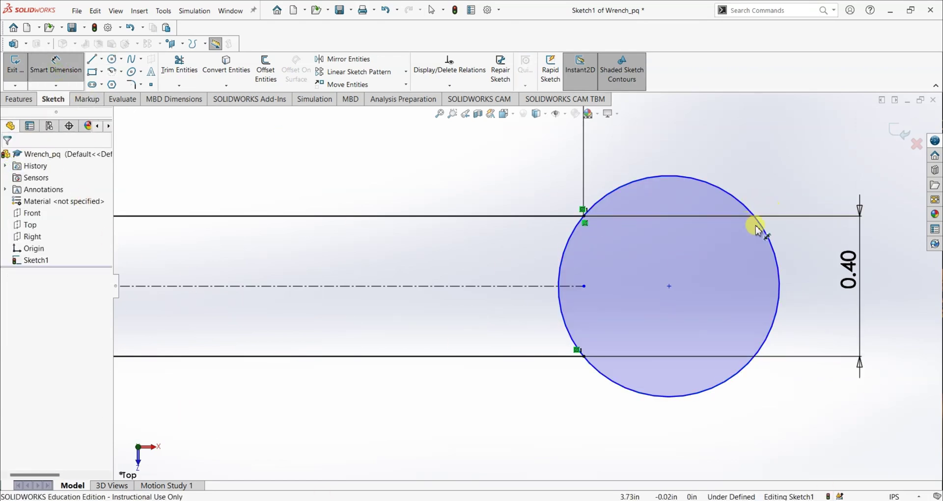
left_click(764, 238)
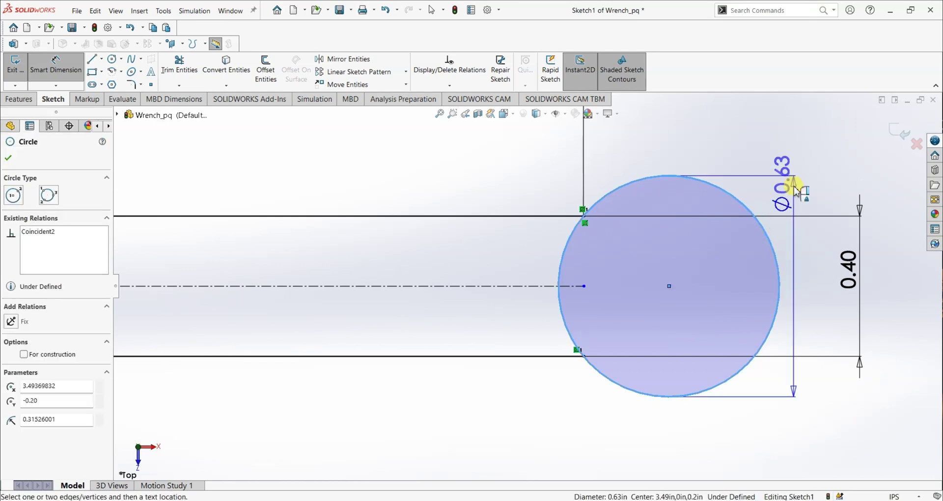
left_click(795, 190)
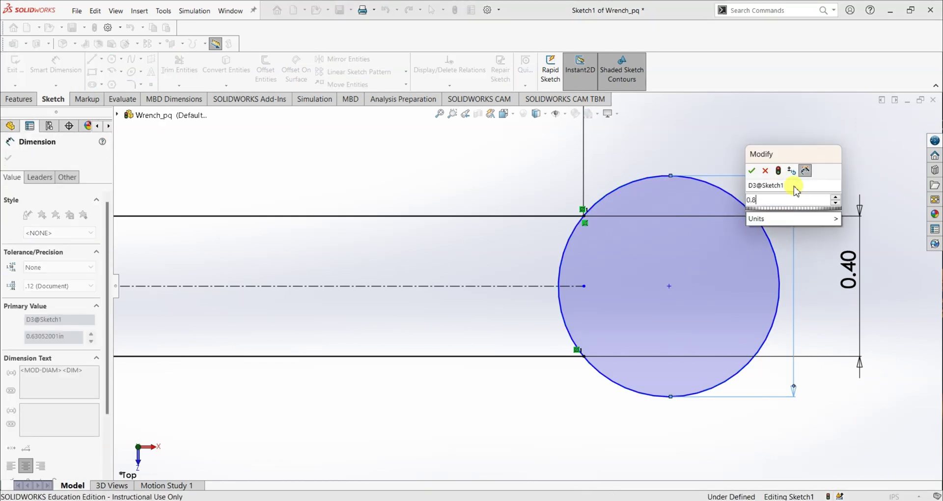
key("Return")
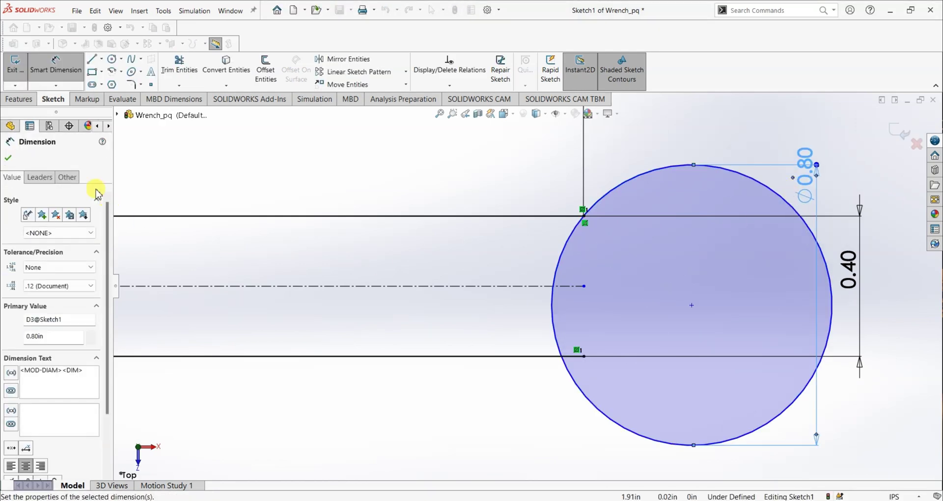
left_click(8, 157)
key("Escape")
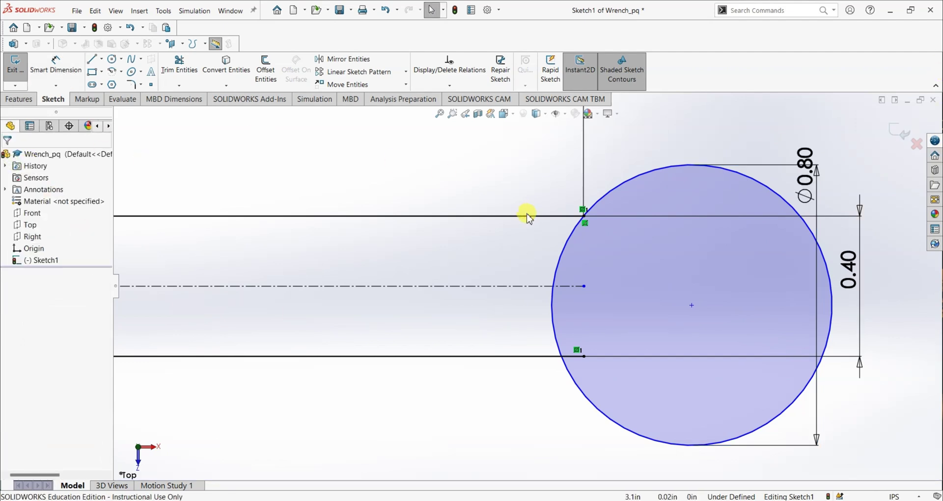
- Make the circle's centre horizontal with the centreline's end point
left_click(691, 305)
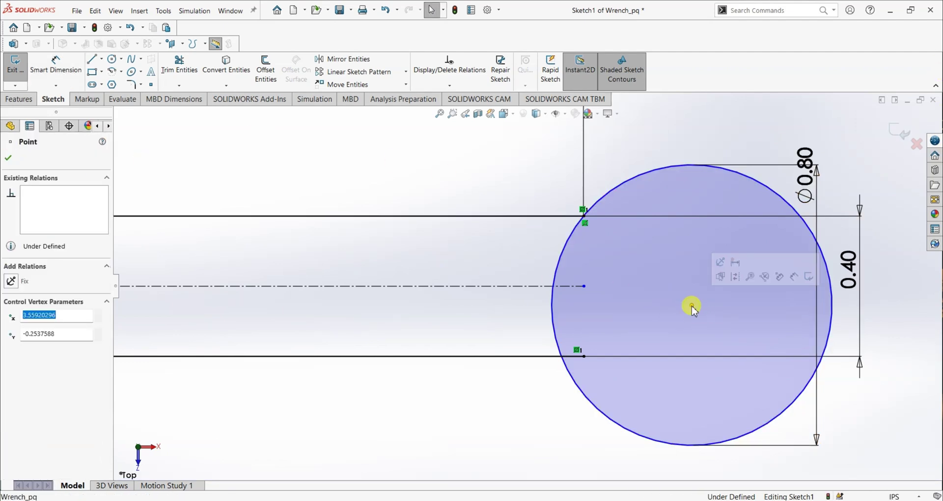
left_click(584, 287, "ctrl")
left_click(32, 332)
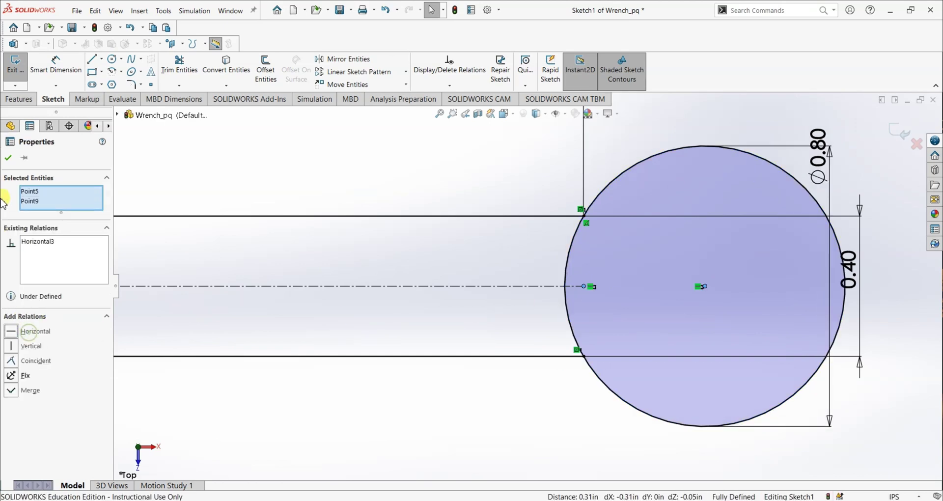
left_click(4, 161)
- Trim away the two arc segments of the head circle inside the handle
scroll(475, 280, "up", 3)
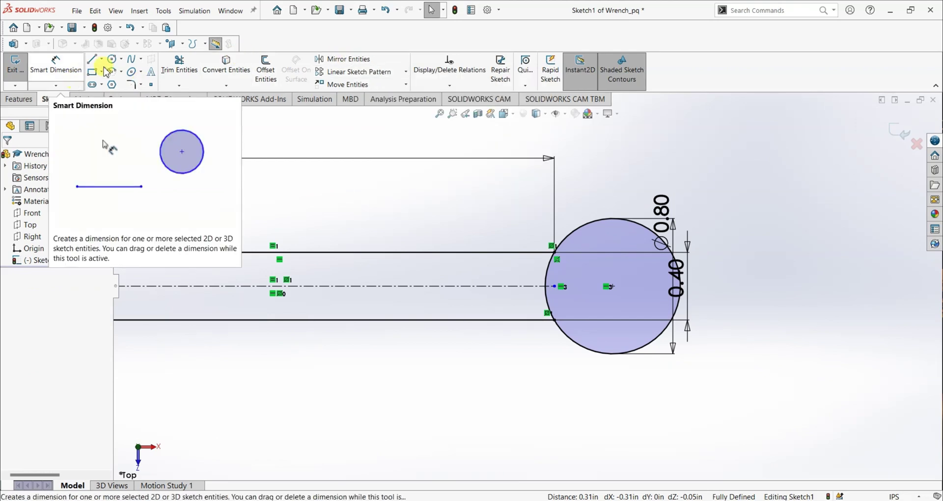
left_click(180, 66)
scroll(565, 268, "down", 2)
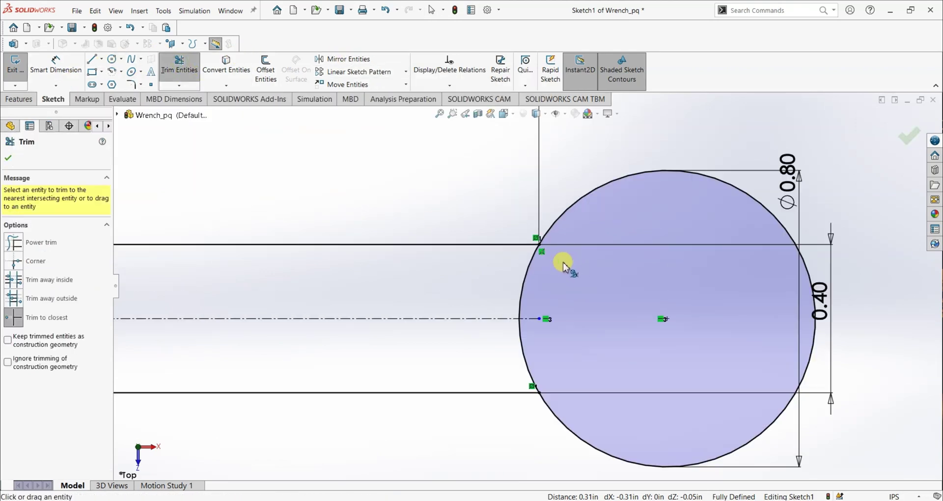
scroll(563, 265, "down", 3)
left_click(469, 272)
scroll(493, 320, "up", 3)
left_click(498, 364)
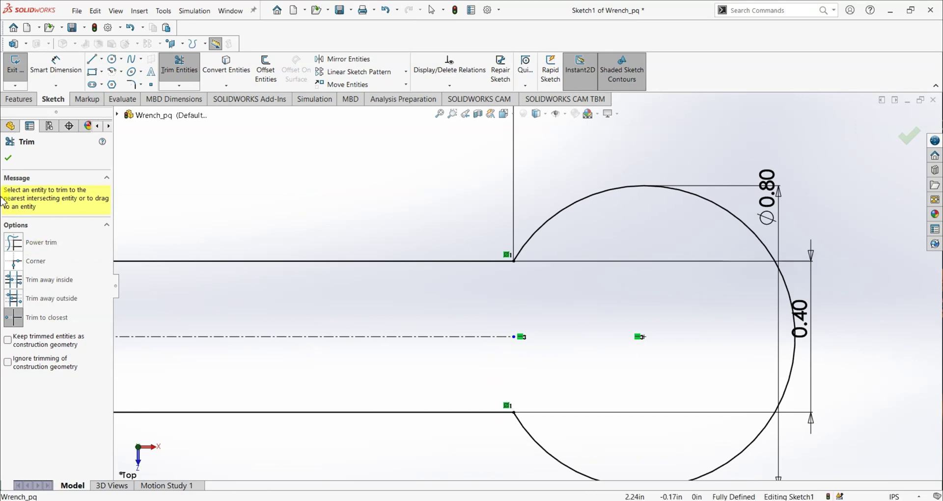
left_click(10, 158)
scroll(437, 316, "up", 5)
scroll(393, 302, "down", 3)
scroll(427, 297, "up", 3)
key("alt+Tab")
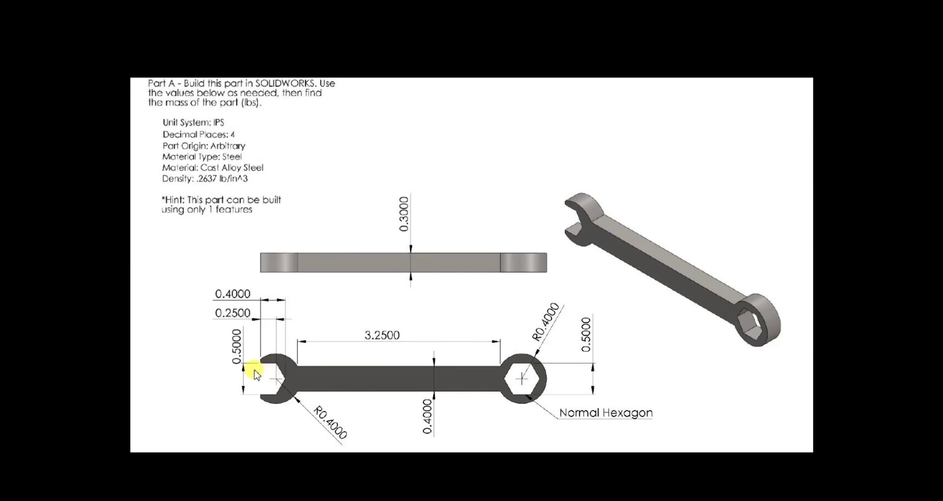
key("alt+Tab")
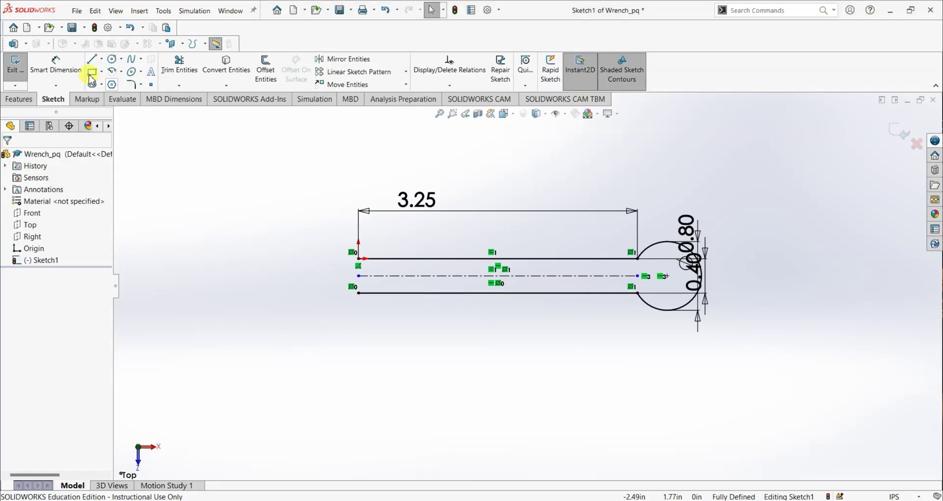
- Draw a vertical centreline from the handle's top-line midpoint down below the handle
left_click(102, 60)
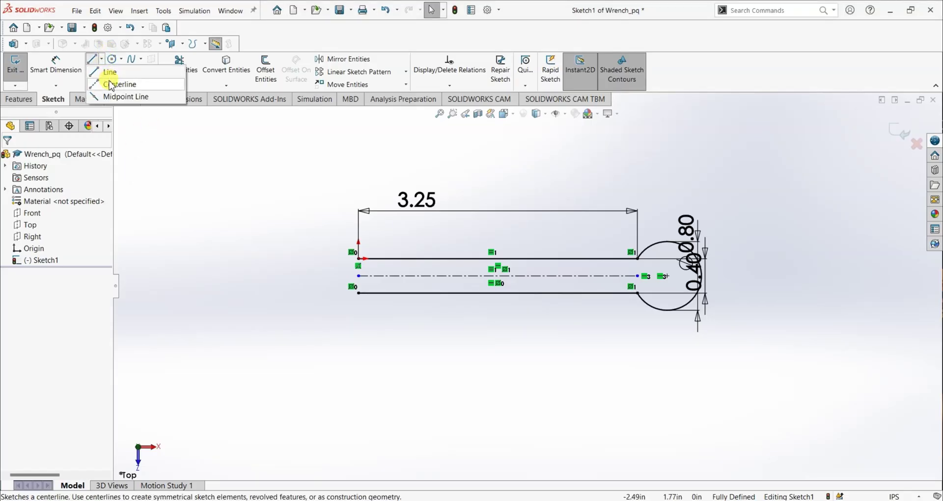
left_click(109, 80)
left_click(497, 259)
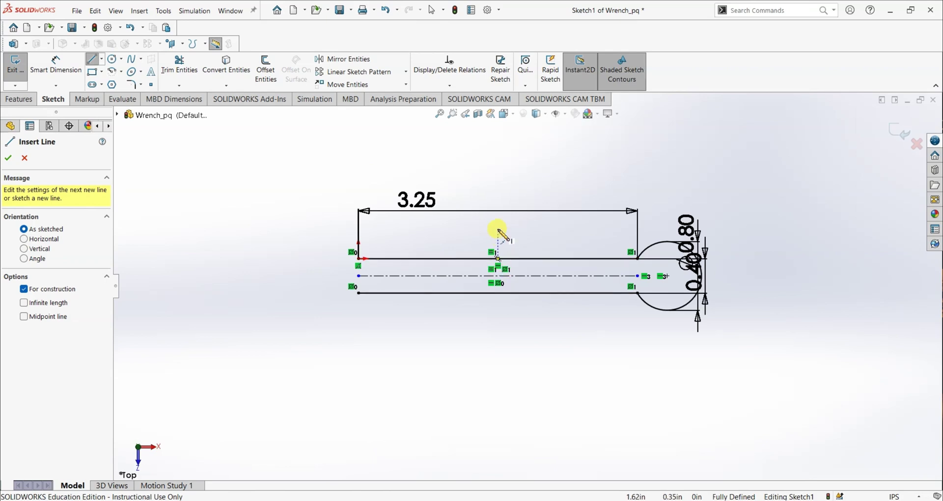
left_click(498, 336)
key("Escape")
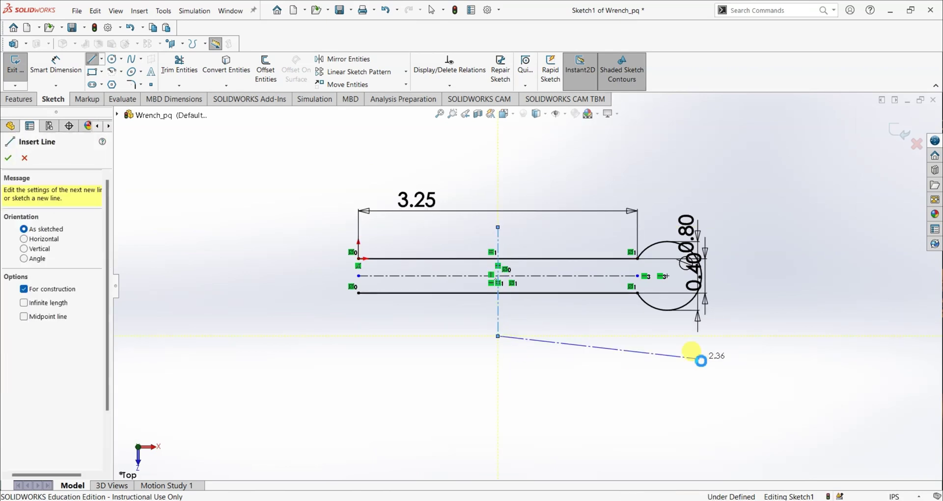
left_click(176, 68)
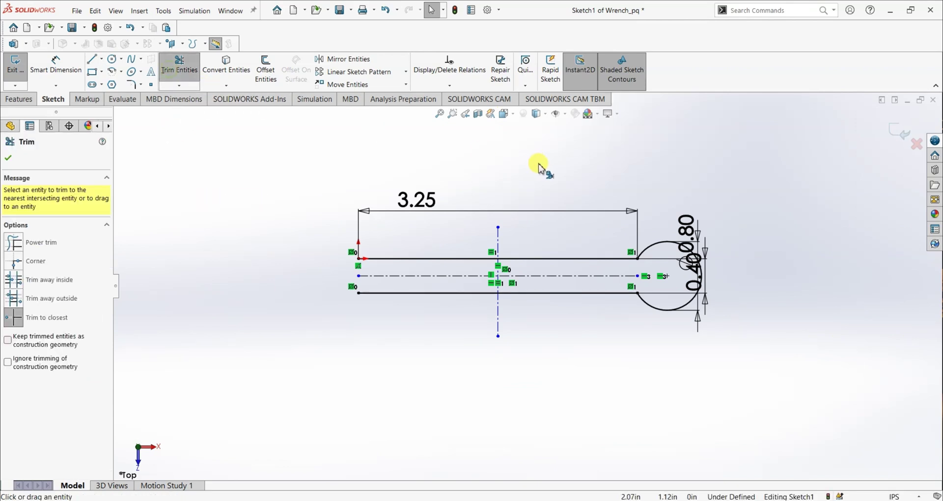
left_click(189, 69)
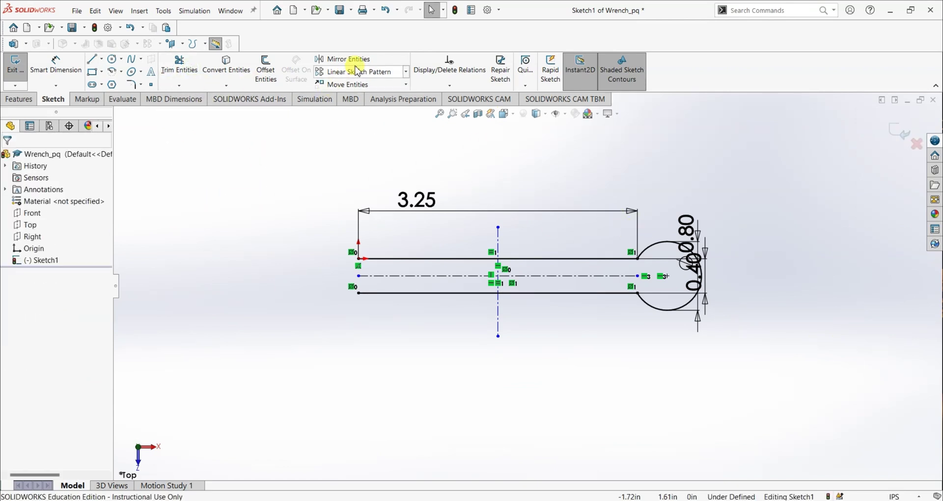
- Mirror the right head arc about the vertical centreline onto the handle's left end
left_click(344, 59)
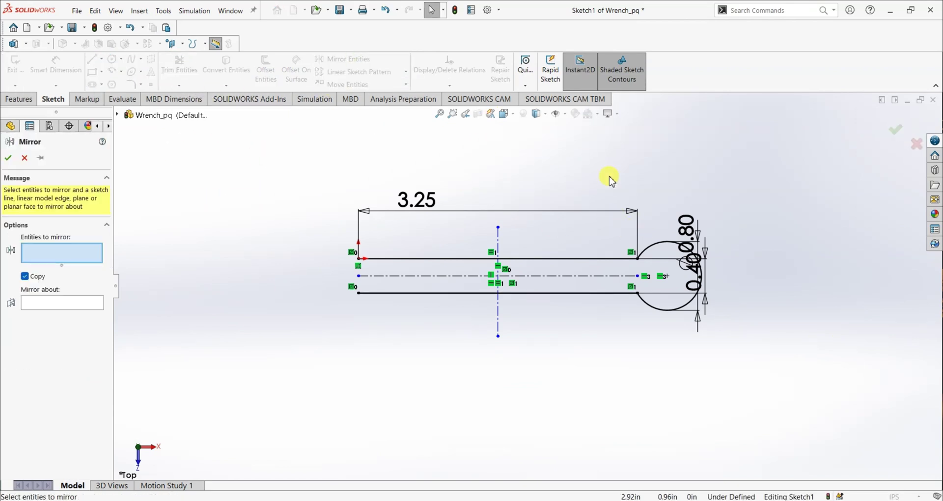
left_click(656, 249)
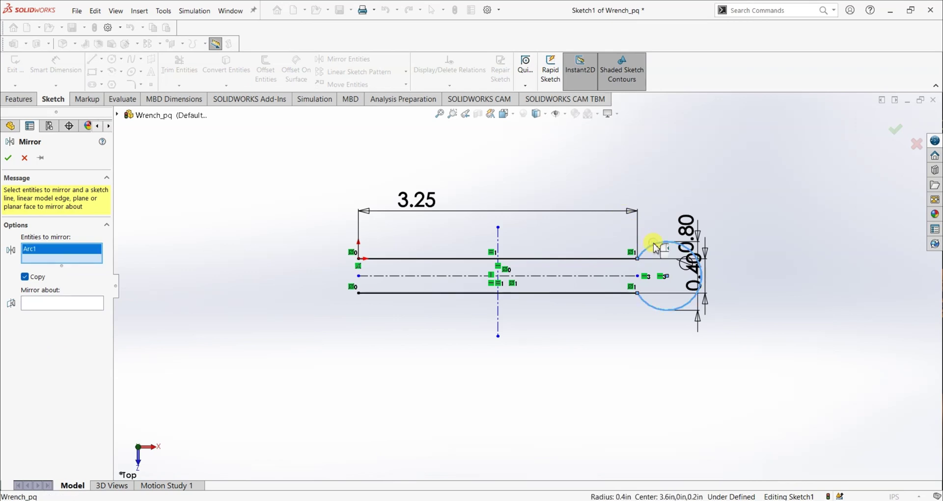
left_click(78, 303)
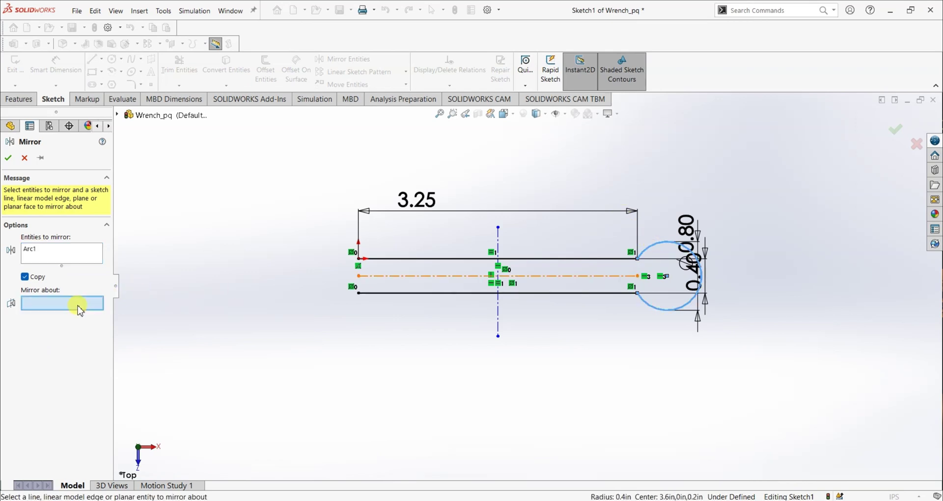
left_click(497, 241)
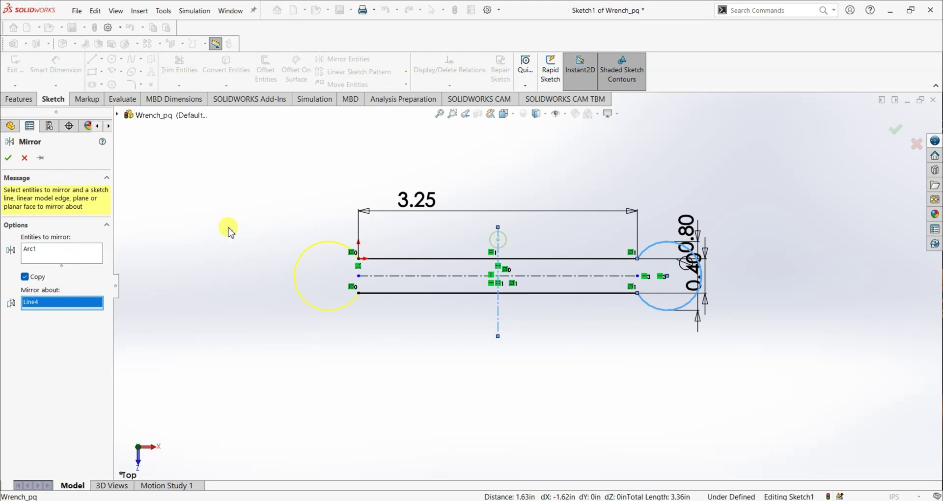
left_click(9, 158)
scroll(688, 285, "down", 3)
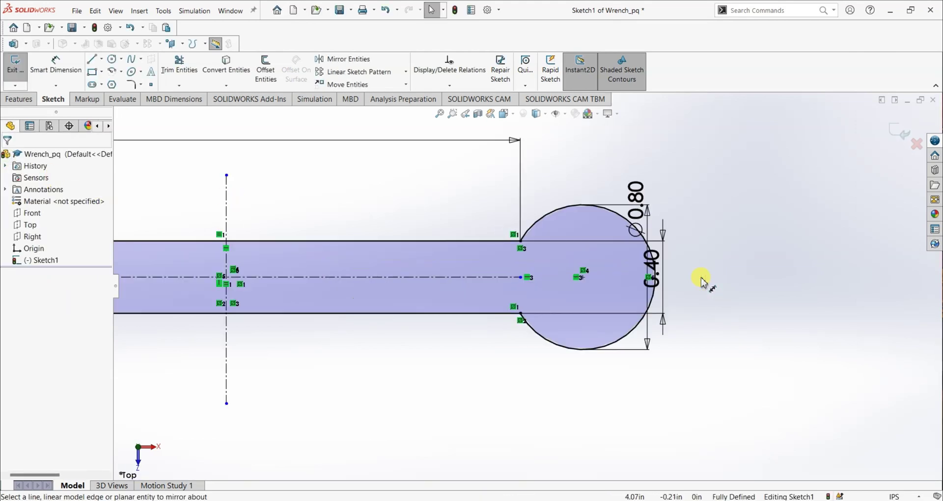
- Draw a hexagon centred on the right head inside its circle
key("alt+Tab")
key("alt+Tab")
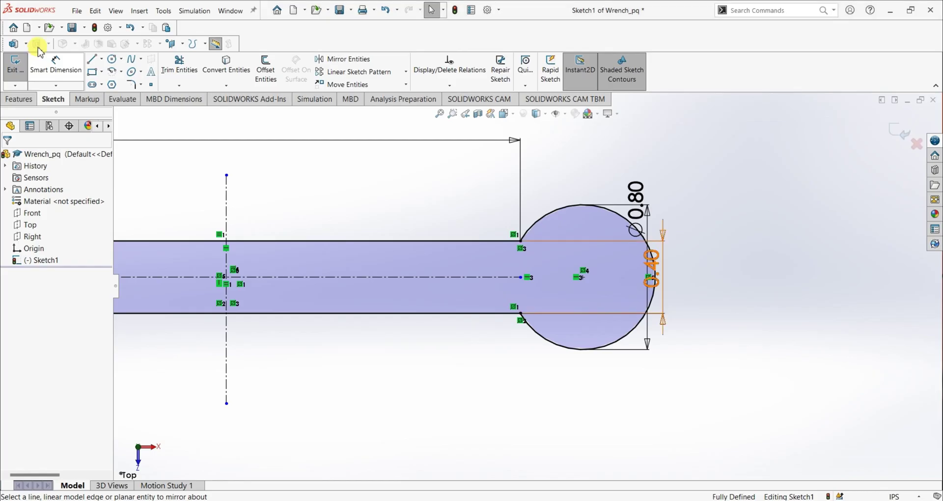
left_click(112, 84)
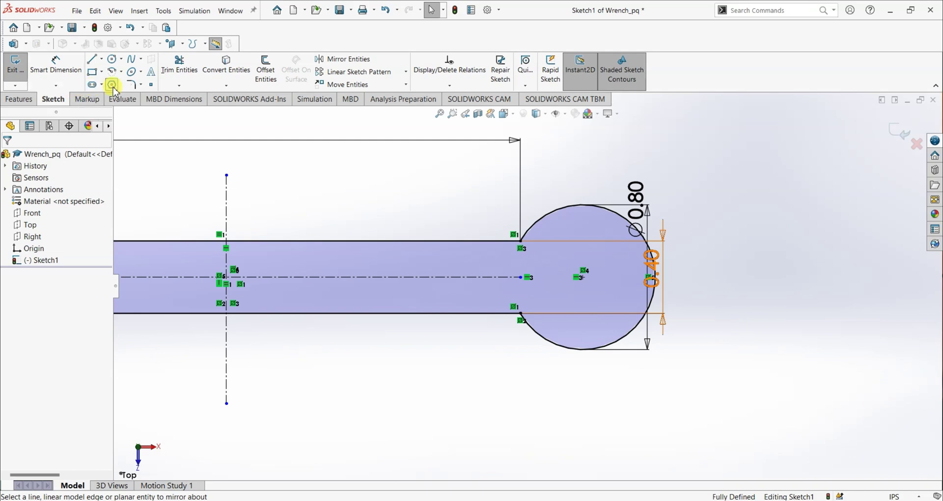
left_click(582, 278)
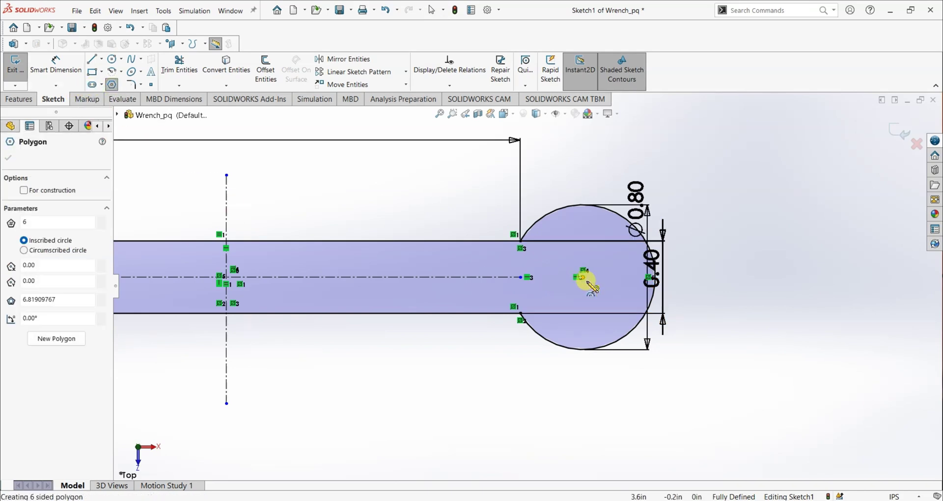
left_click(620, 307)
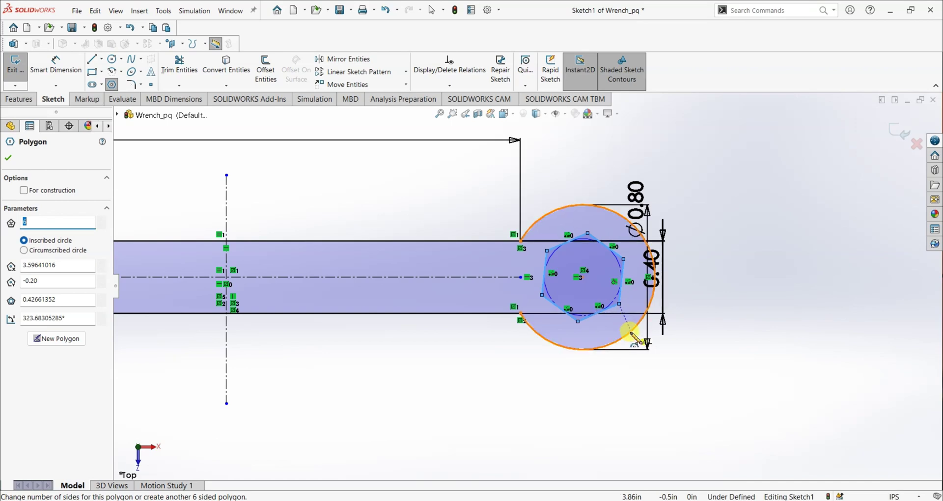
key("Escape")
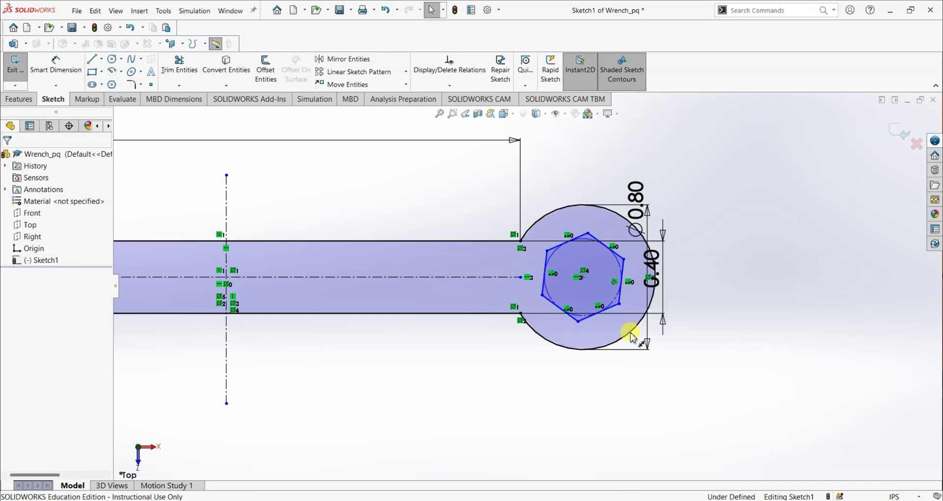
- Make a hexagon edge horizontal and bring up the wrench reference drawing
left_click(559, 253)
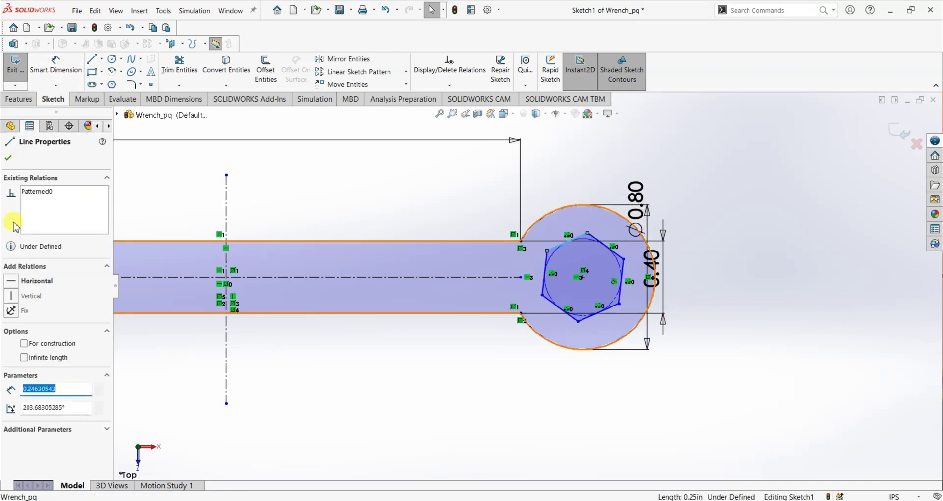
left_click(36, 283)
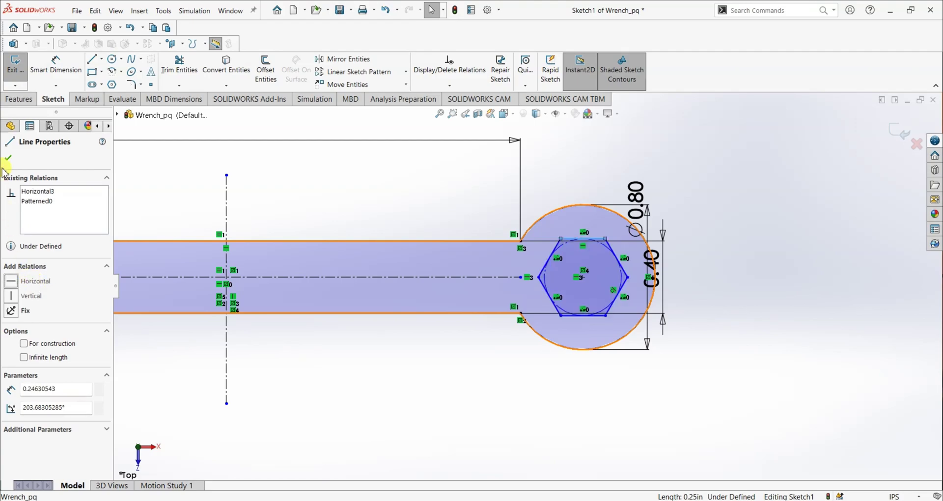
left_click(8, 158)
key("alt+Tab")
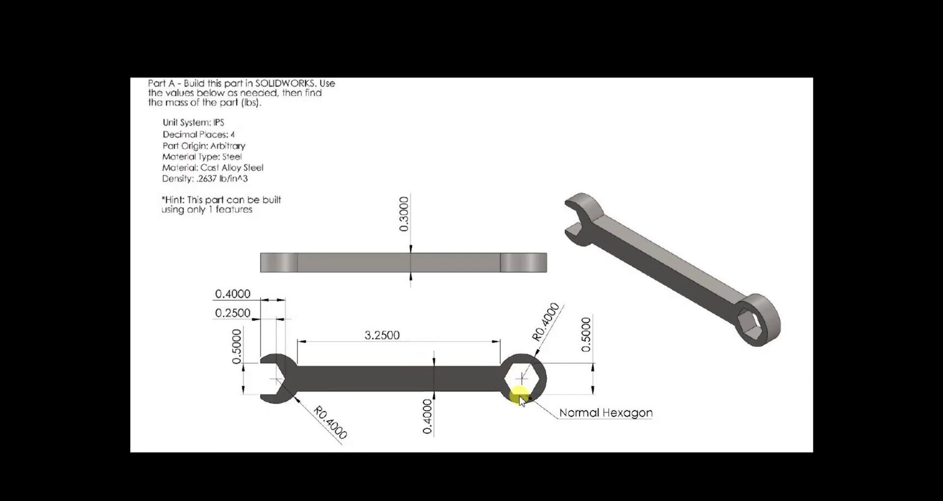
- Dimension the right hexagon's top and bottom flats 0.50 apart
key("alt+Tab")
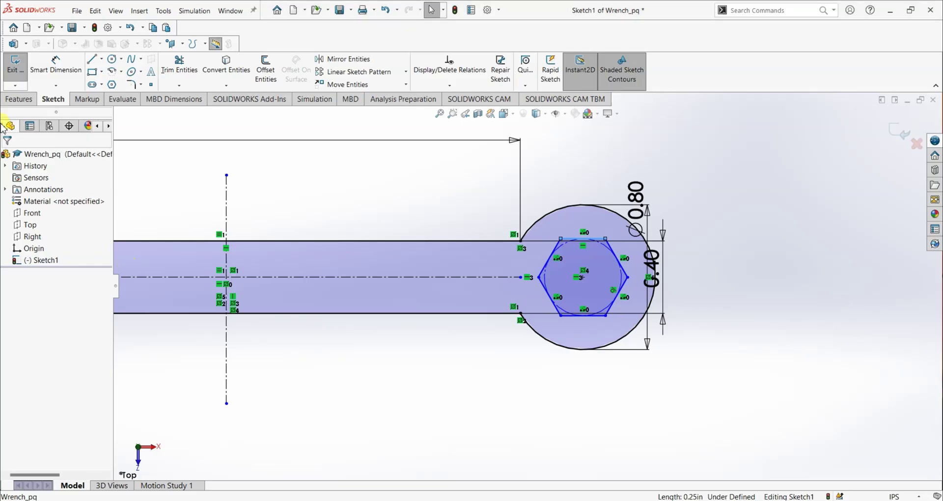
left_click(54, 64)
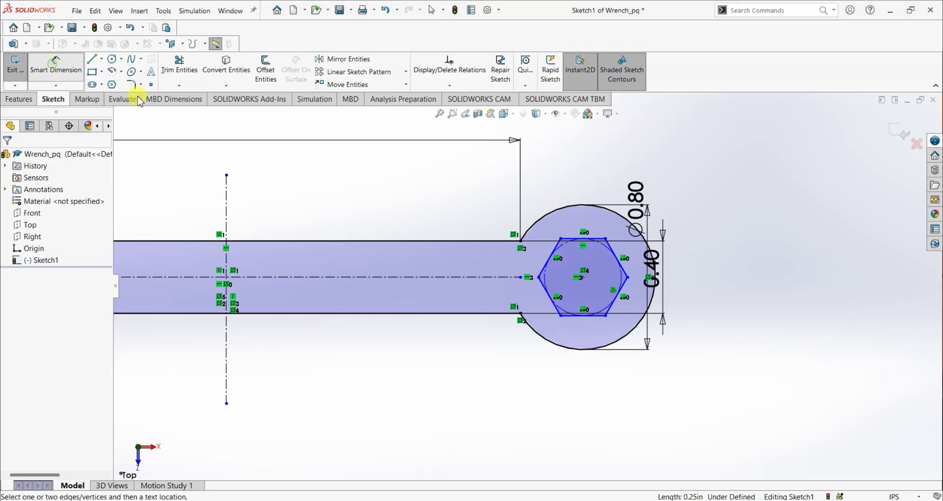
left_click(595, 241)
left_click(599, 316)
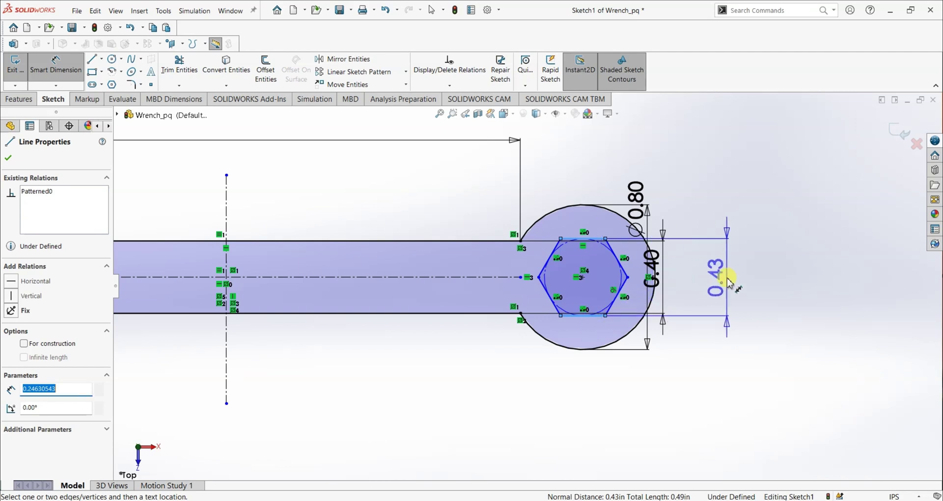
left_click(728, 274)
type("0.5")
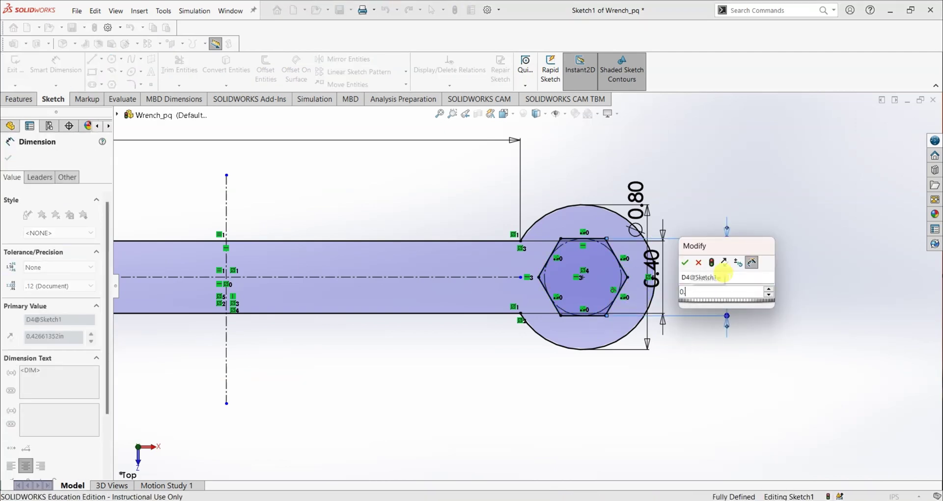
key("Return")
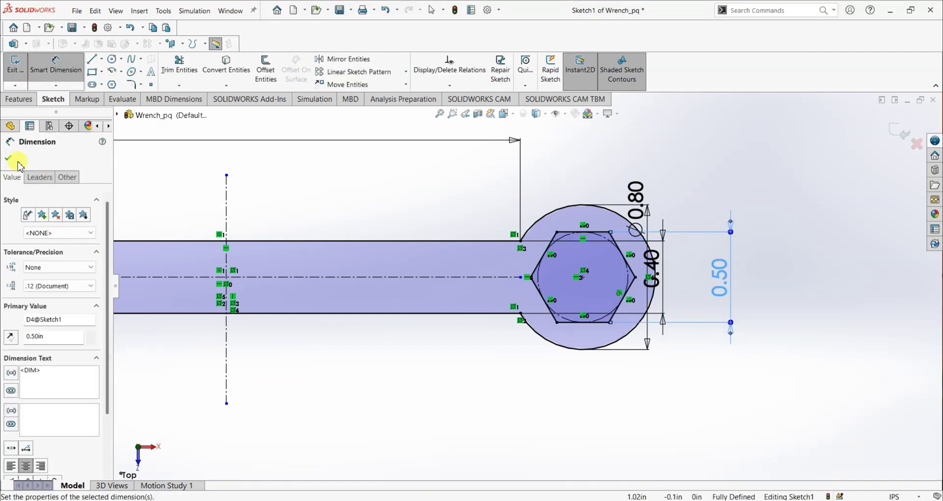
left_click(9, 159)
scroll(385, 267, "down", 4)
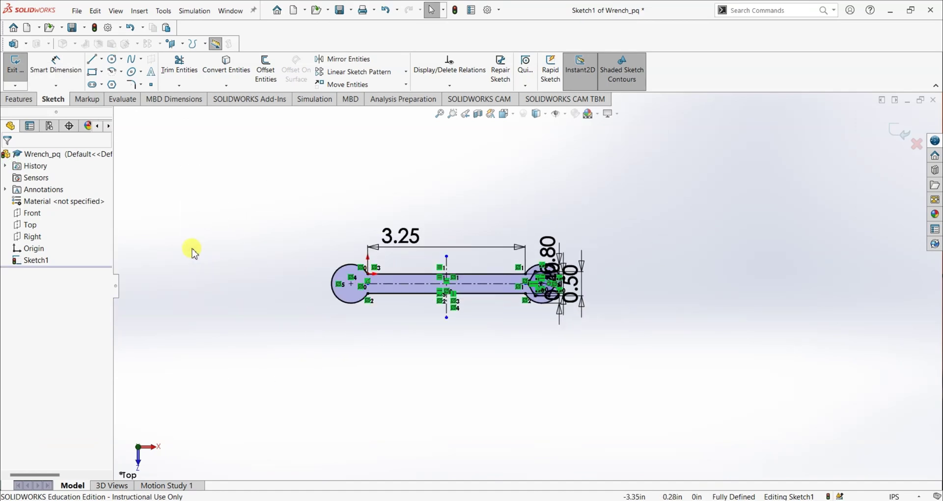
- Draw a hexagon centred in the left head circle and make its top edge horizontal
scroll(189, 249, "up", 2)
scroll(472, 326, "up", 4)
key("alt+Tab")
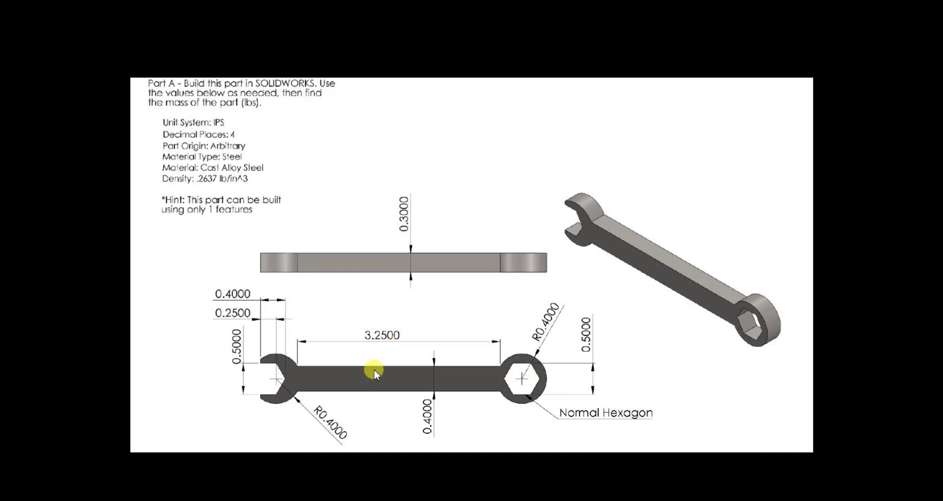
key("alt+Tab")
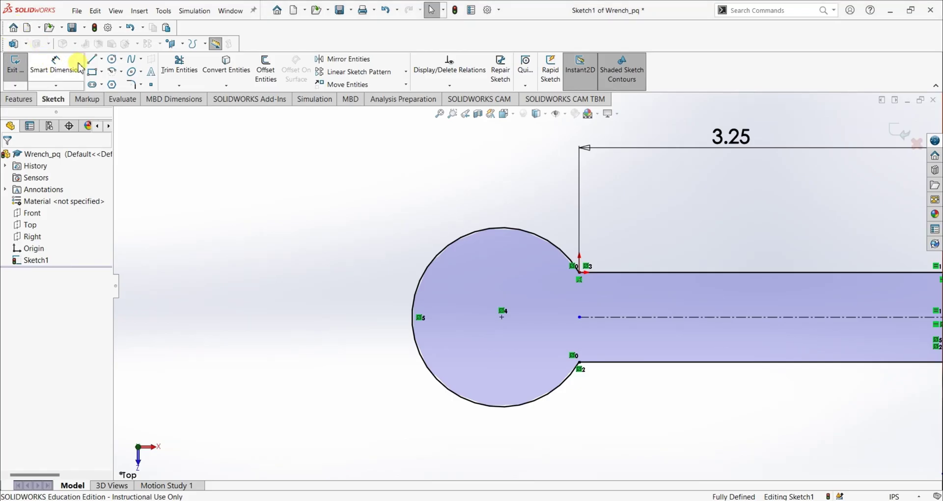
left_click(111, 86)
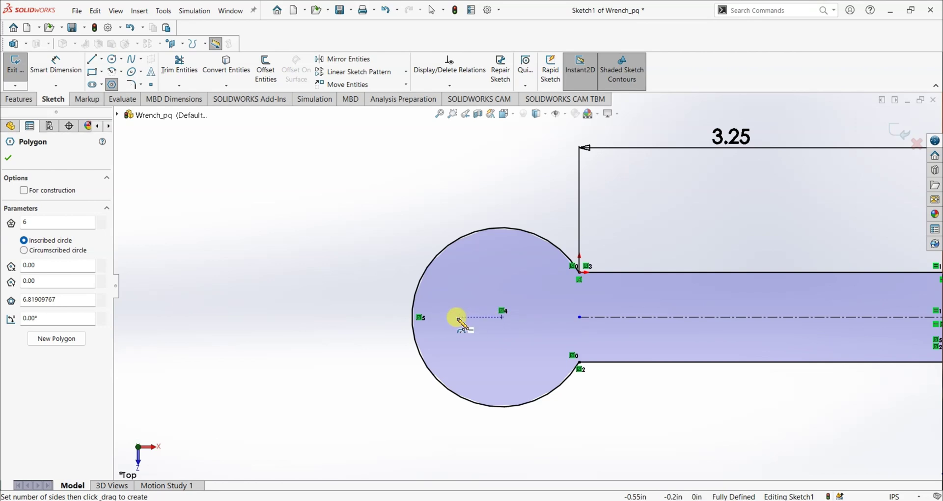
mouse_move(457, 317)
left_mouse_down()
mouse_move(489, 343)
mouse_move(449, 322)
mouse_move(462, 320)
mouse_move(513, 365)
left_mouse_up()
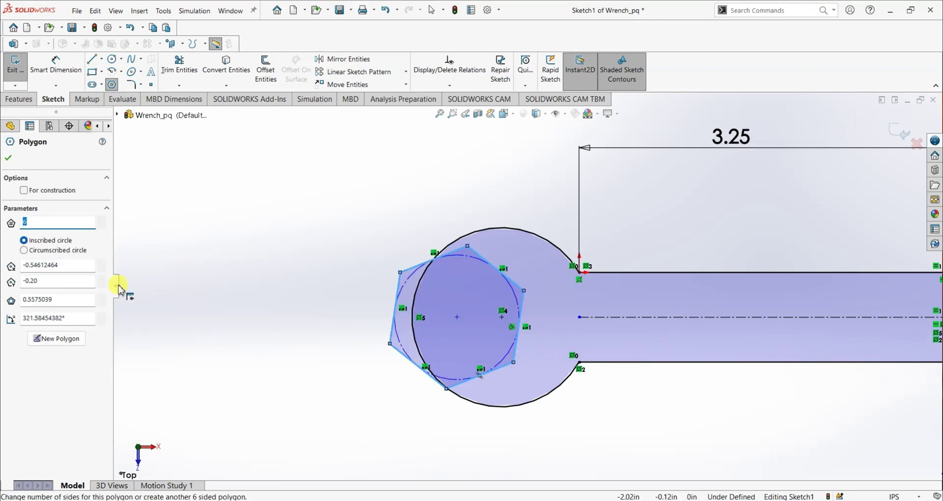
key("Escape")
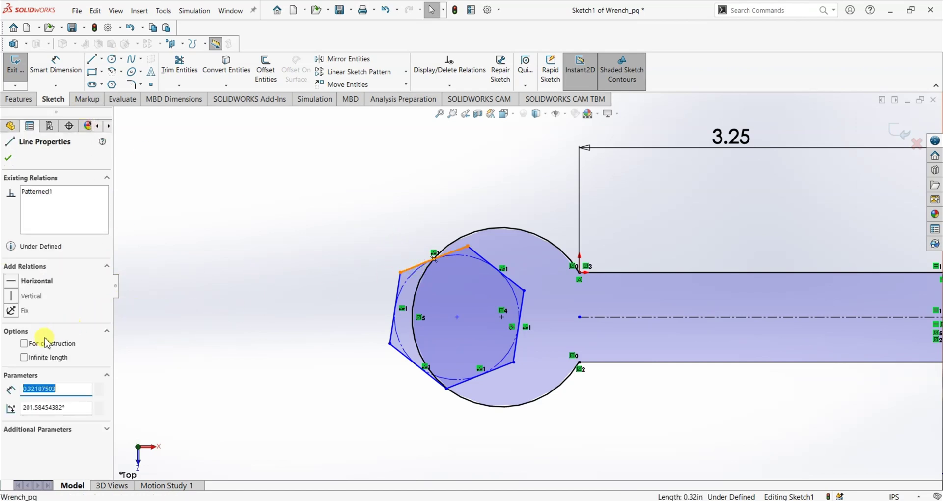
left_click(36, 281)
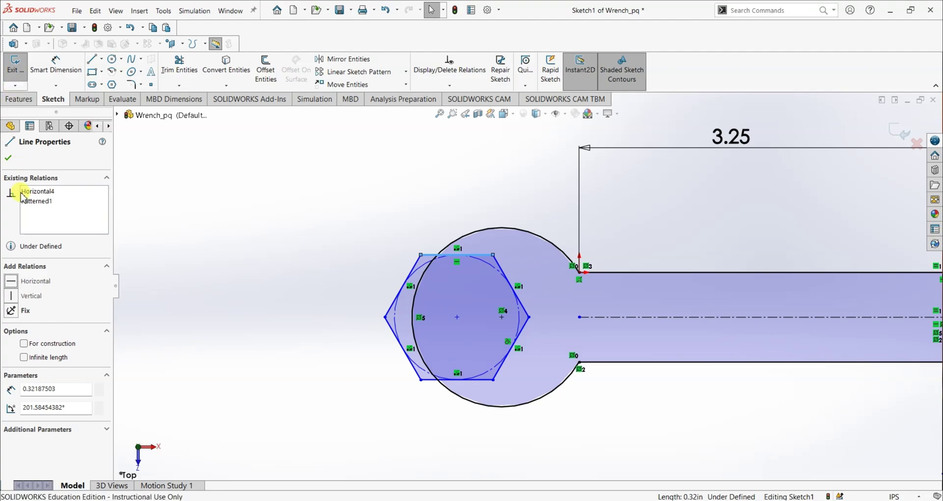
left_click(8, 159)
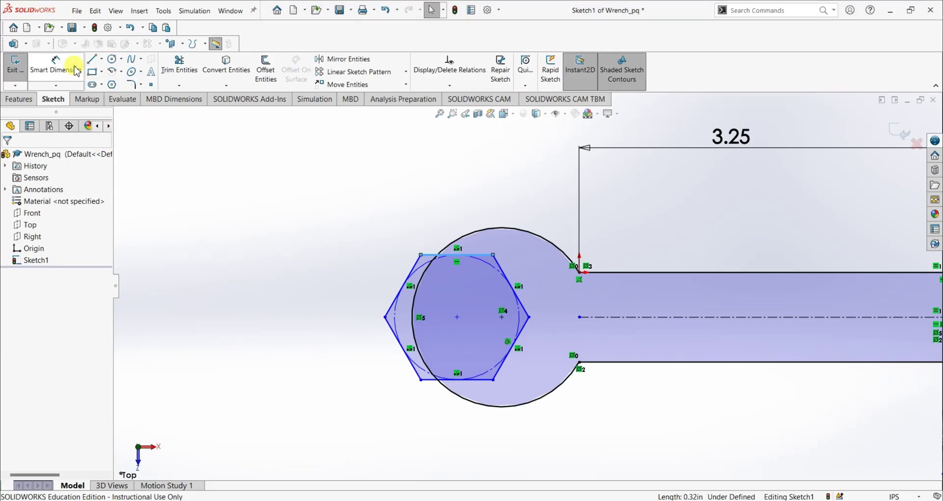
- Dimension the left hexagon's top and bottom flats 0.50 apart
left_click(55, 64)
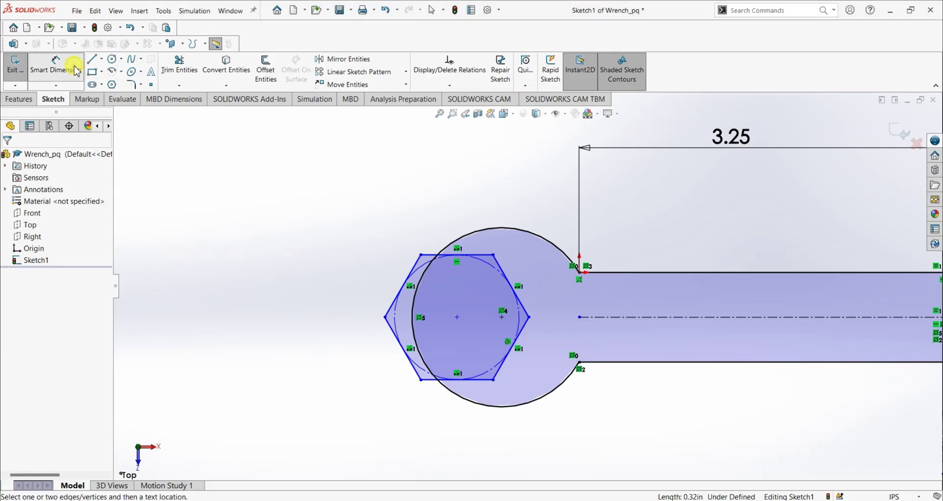
left_click(467, 255)
left_click(462, 379)
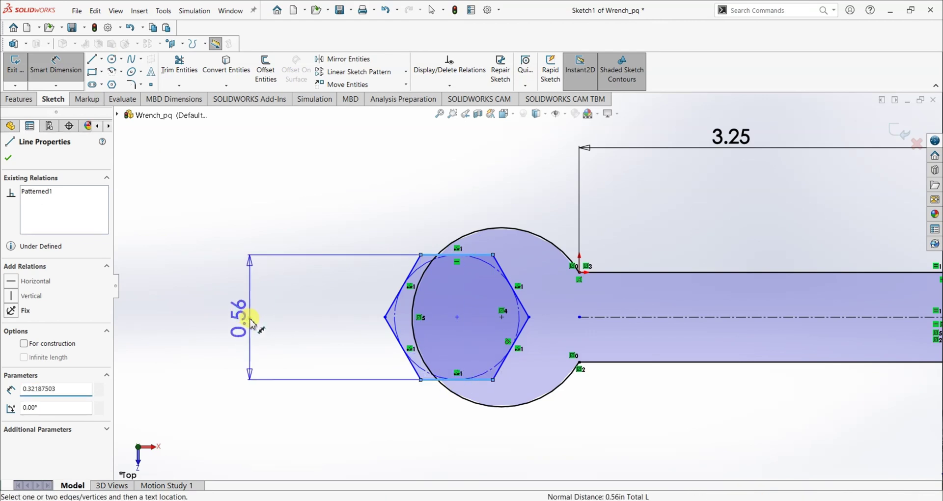
left_click(250, 324)
type("0.5")
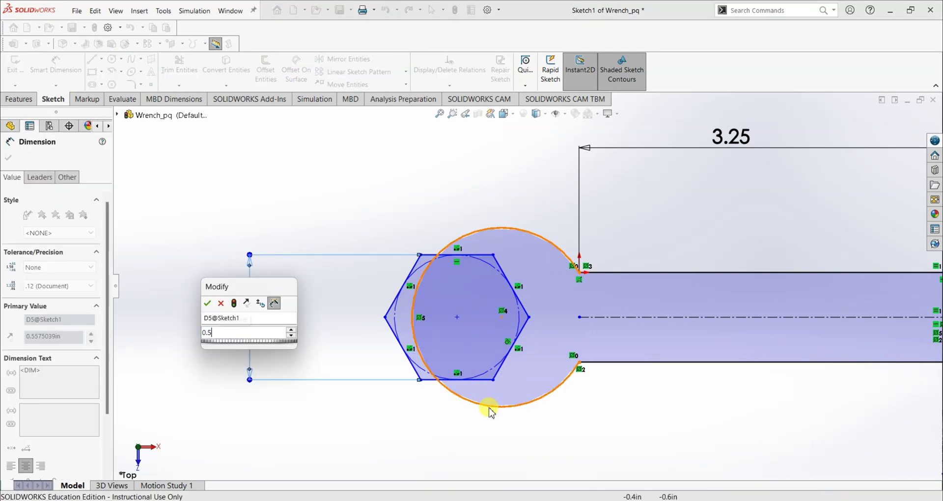
key("Return")
left_click(21, 160)
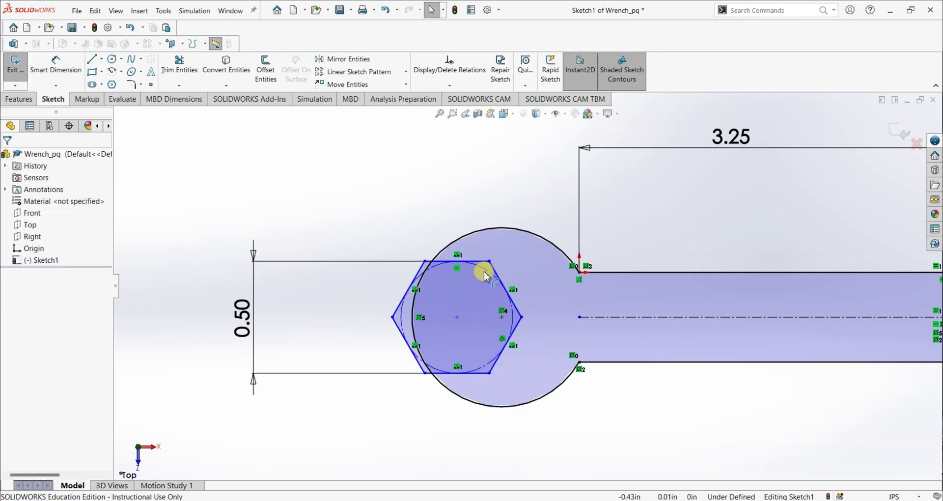
left_click(485, 276)
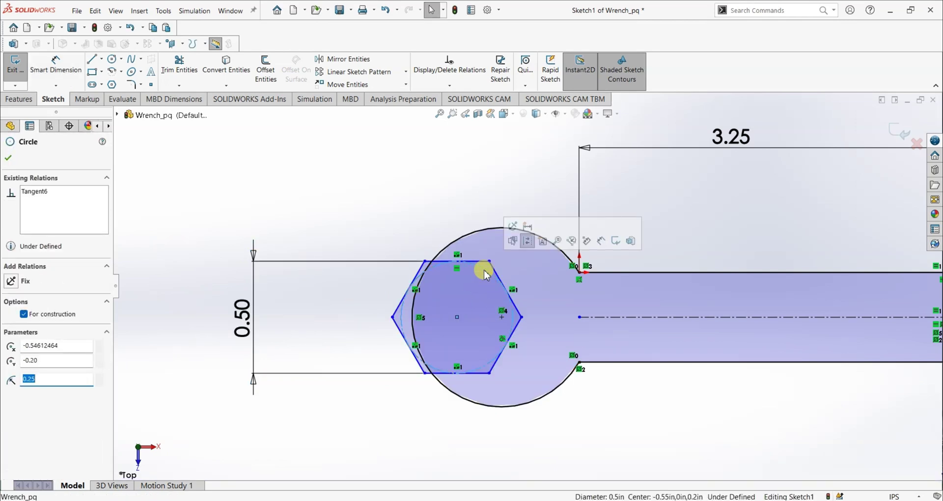